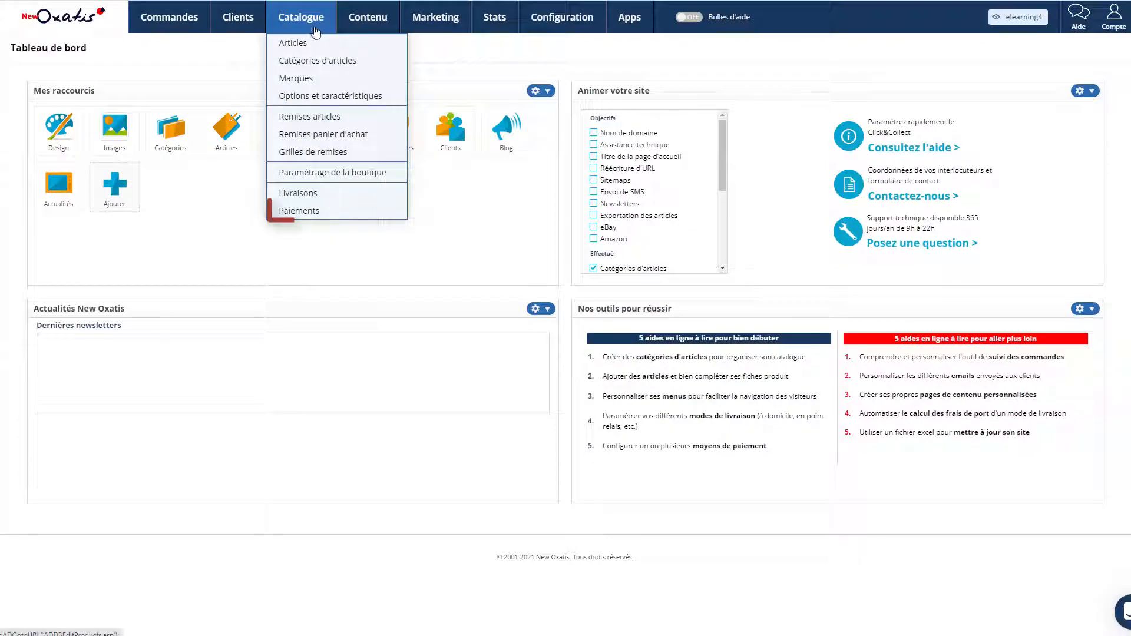
Step: Open the Paiement différé par email method, then the Validité tab of Exemple de mode de livraison
click(312, 211)
click(1079, 382)
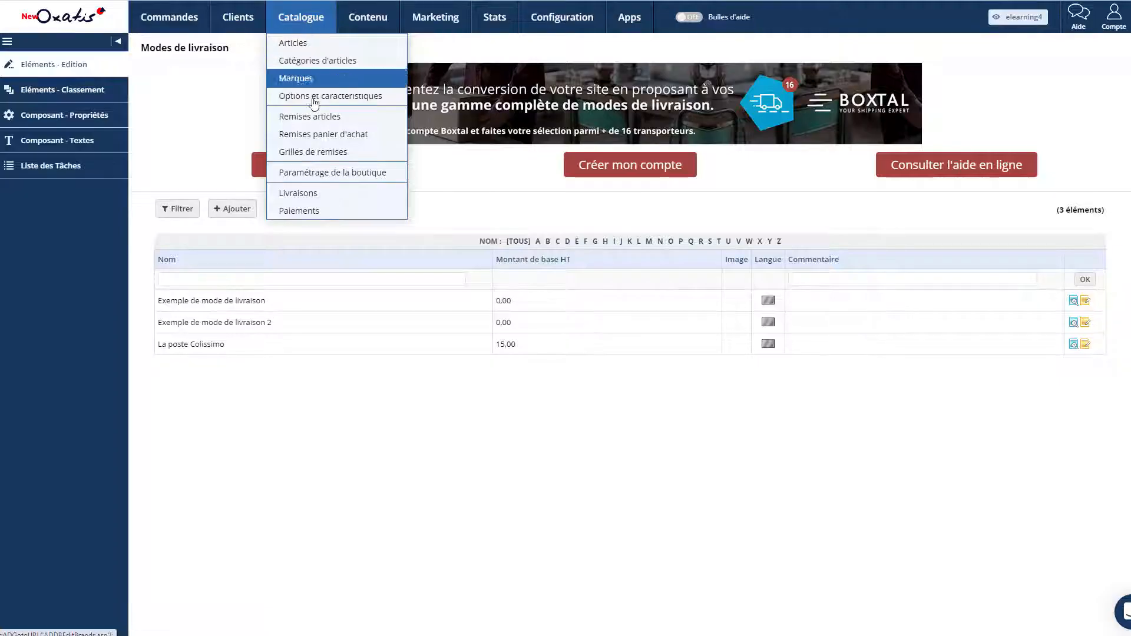
click(296, 194)
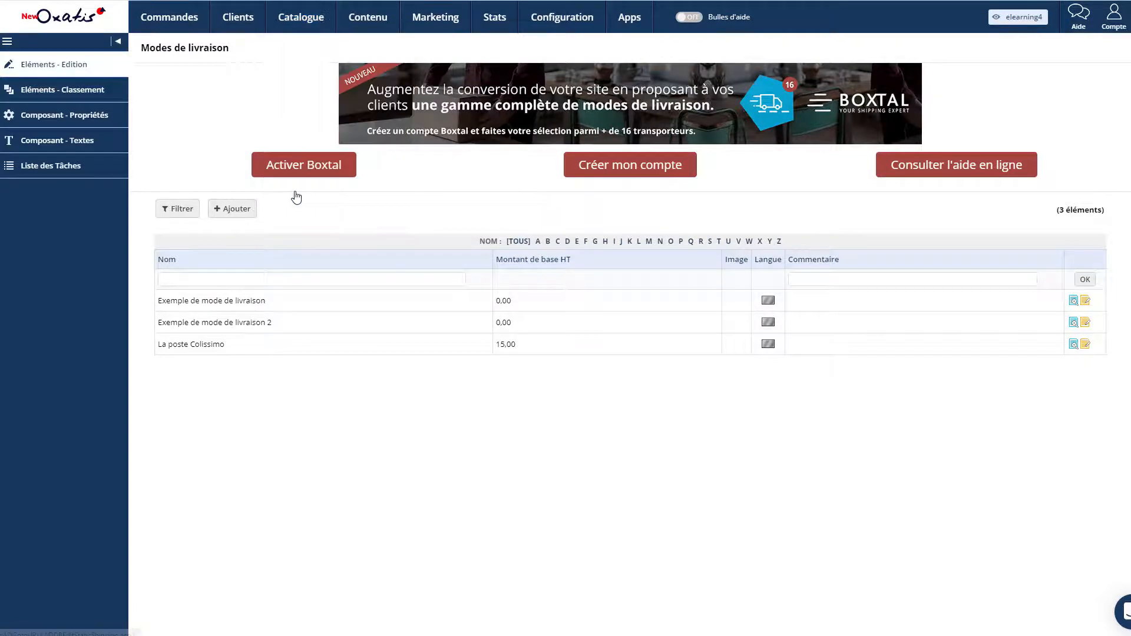
click(1085, 300)
click(89, 118)
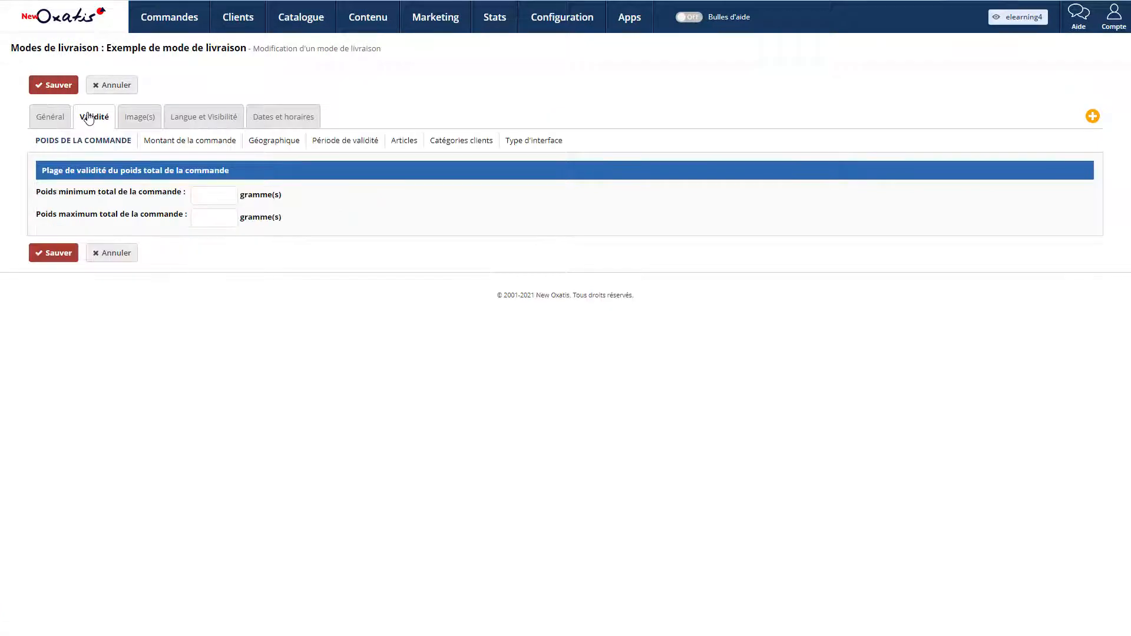
Step: Tick MOTO under Type d'interface for Exemple de mode de livraison and save it
click(539, 142)
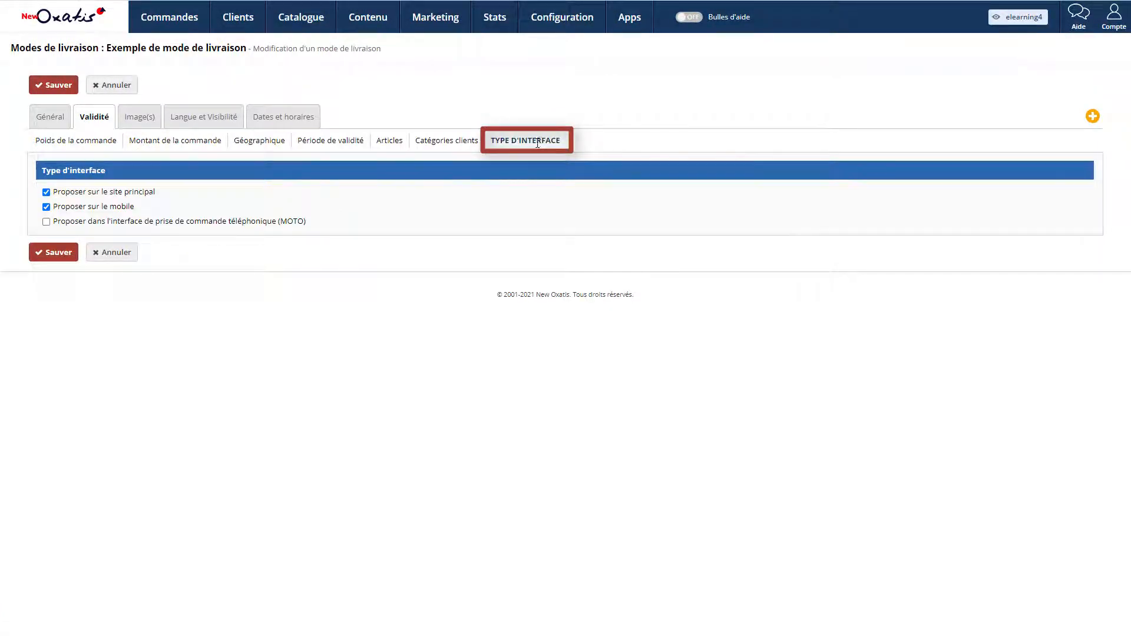
click(212, 224)
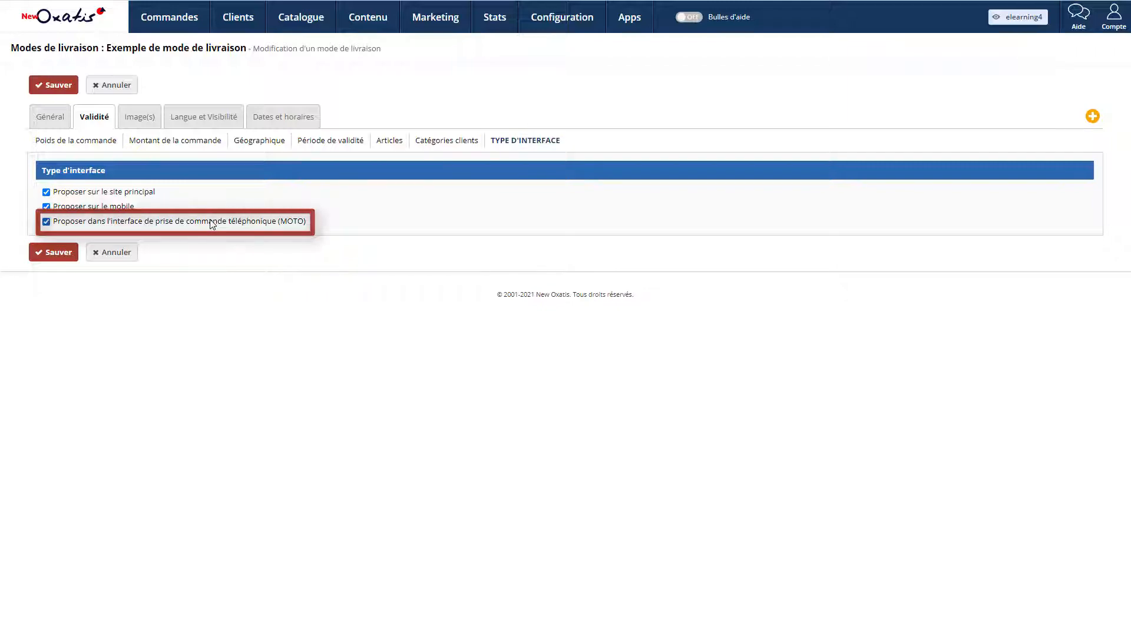
click(60, 255)
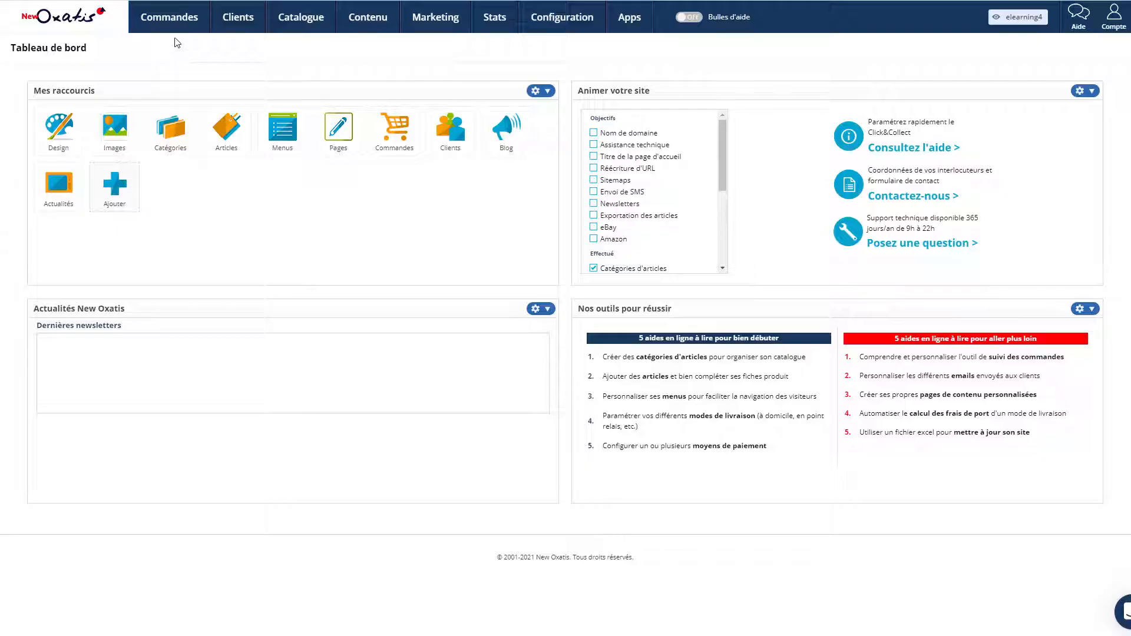
Step: Start a new telephone order, search clients for 'dupon', and toggle the Prénom search filter
mouse_move(177, 17)
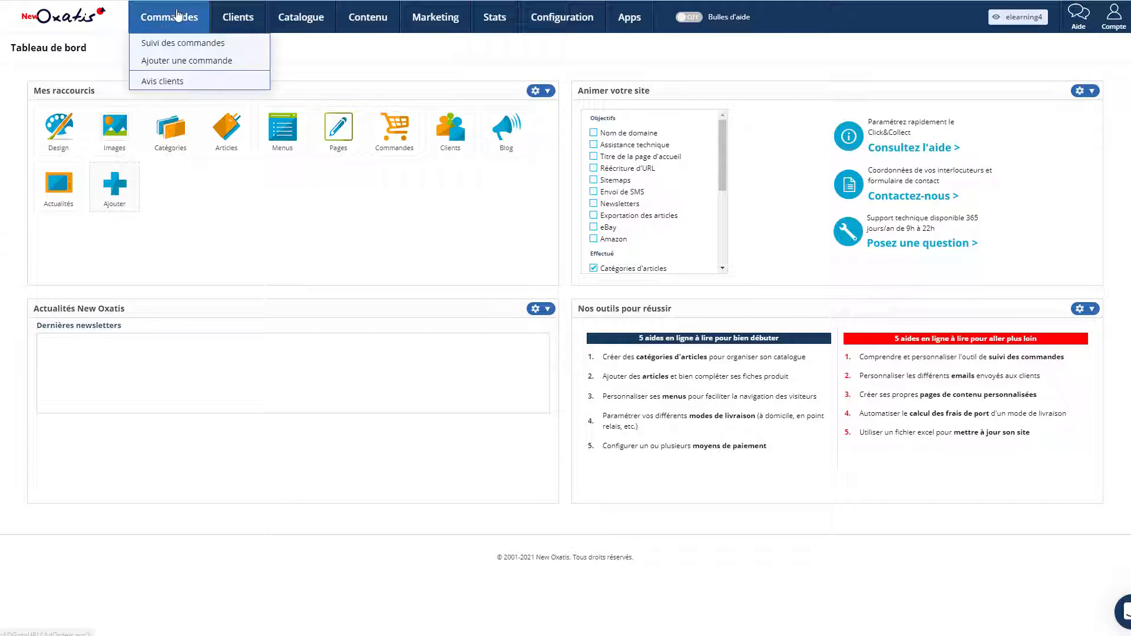
click(183, 62)
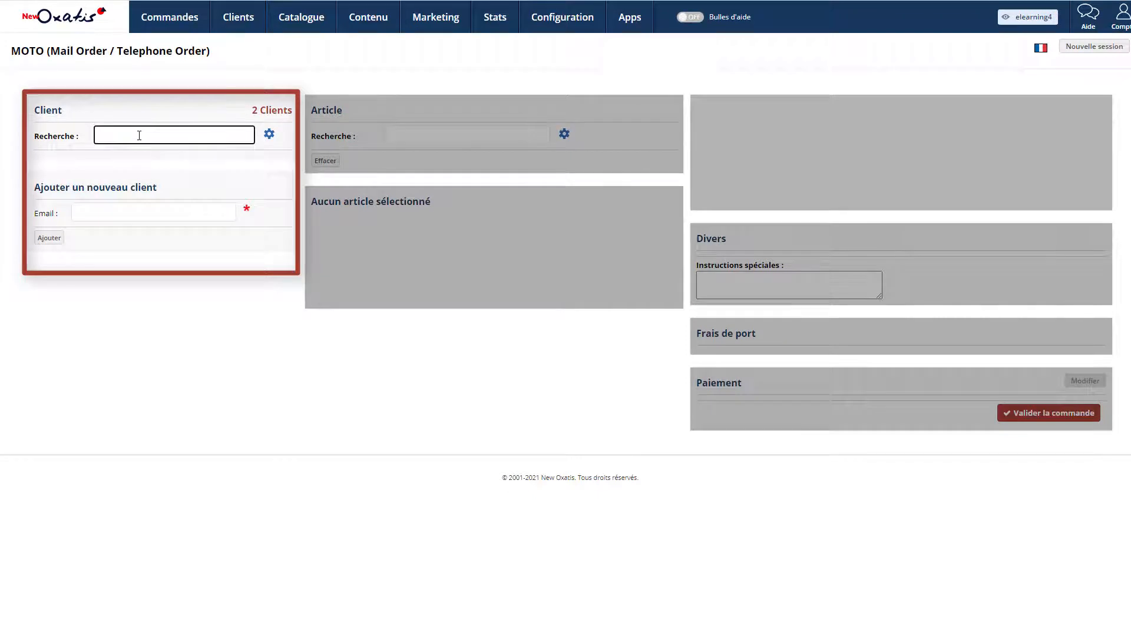
text(dupo)
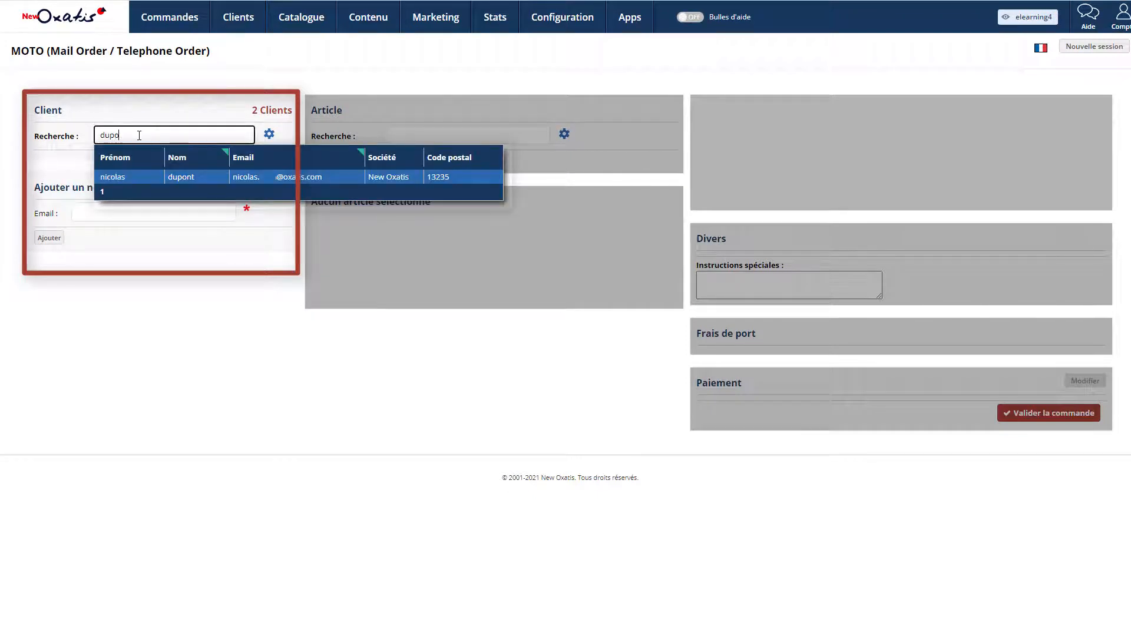
text(n)
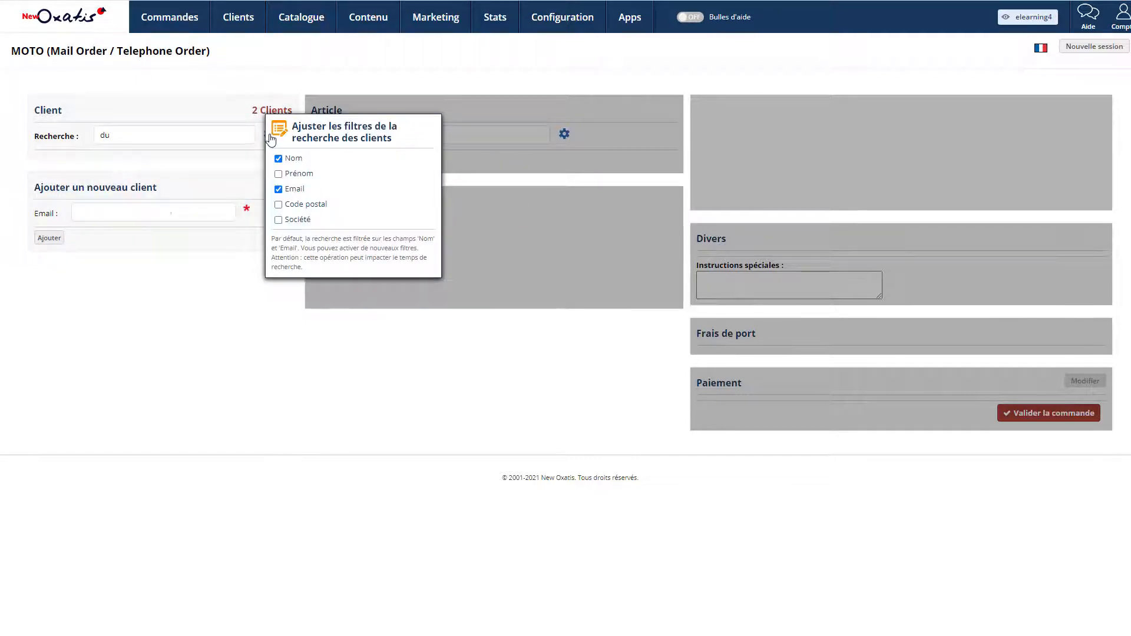
click(278, 174)
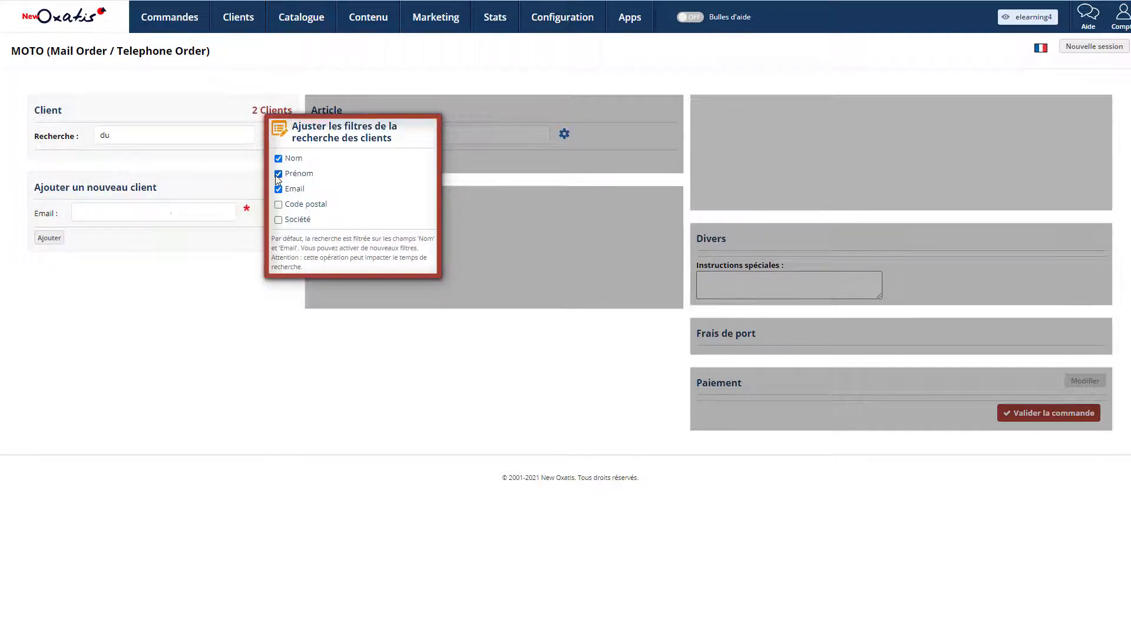
click(277, 173)
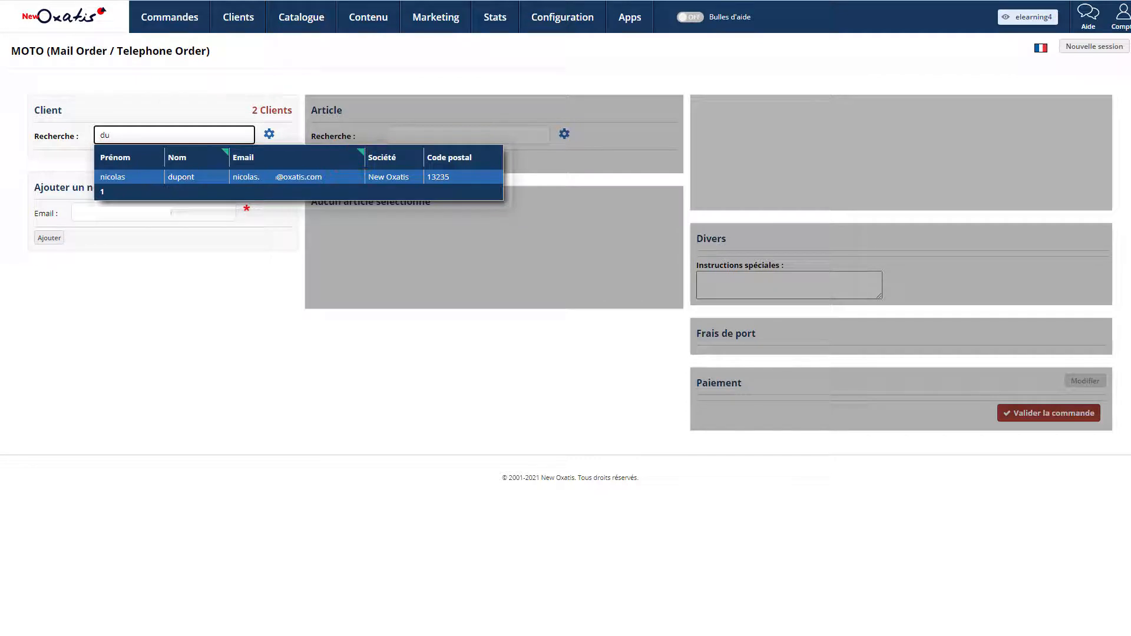
Step: Enter the new client's e-mail address under Ajouter un nouveau client
click(133, 213)
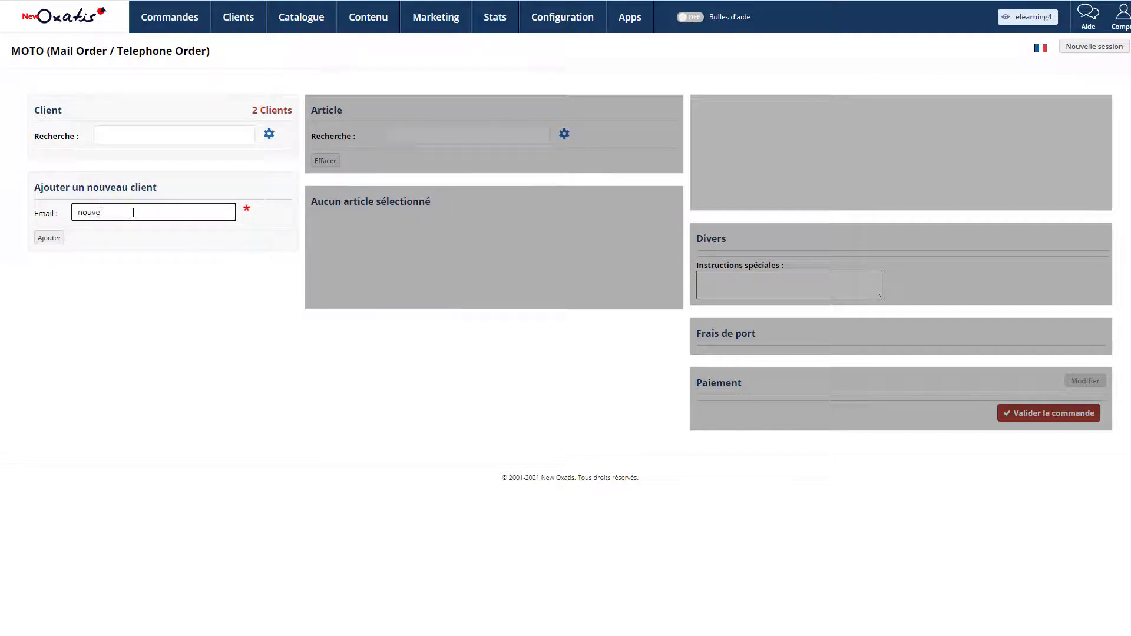
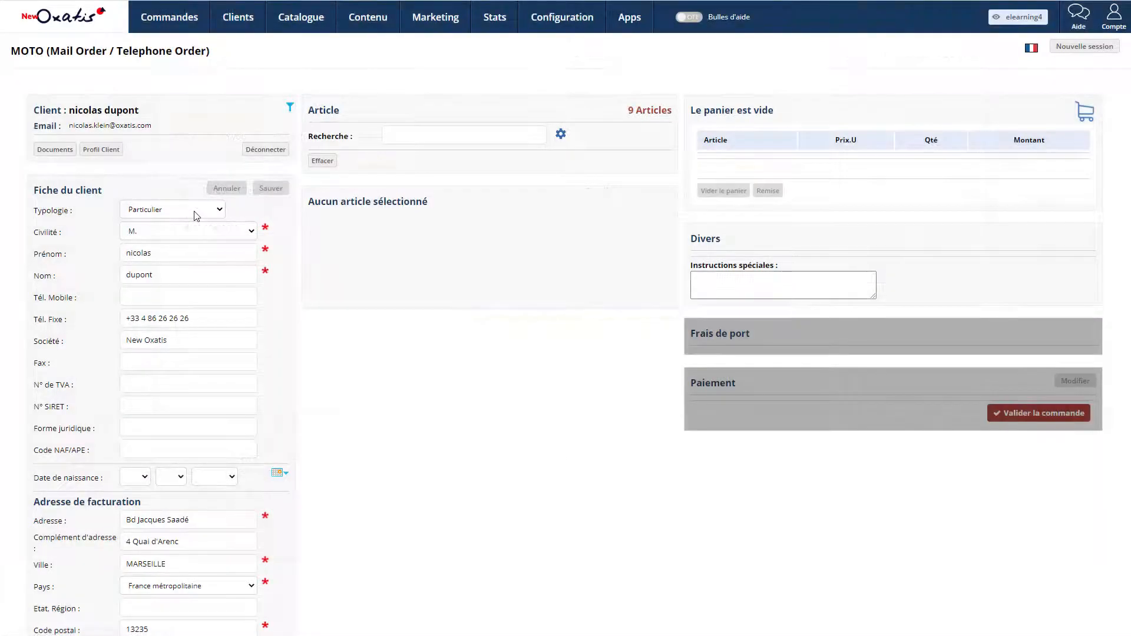
Step: Check the Typologie client types, then start an article search in the telephone order
click(195, 211)
click(462, 133)
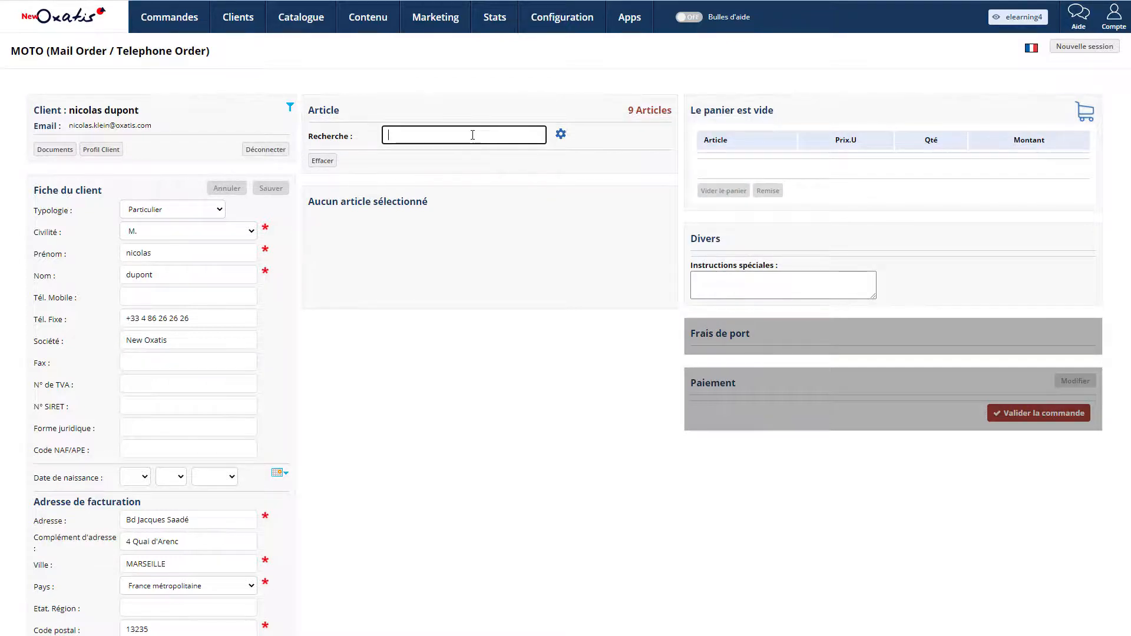
Step: Search 'guitare', pick the PGEA120bl pack, and add 2 to the cart for 516.00 EUR
text(gui)
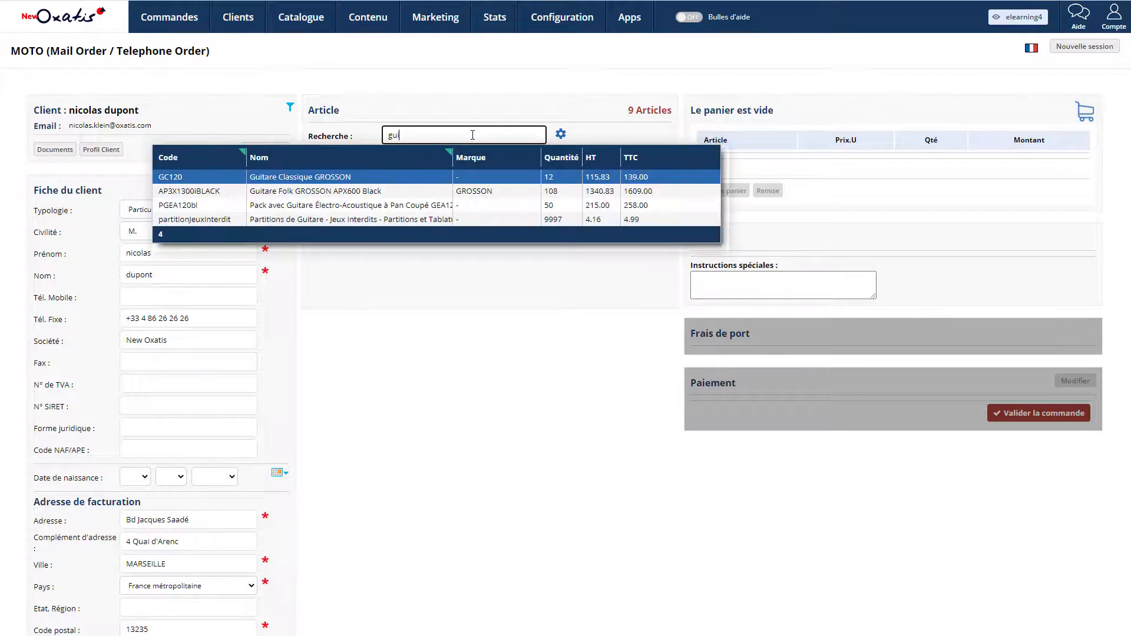
text(tra)
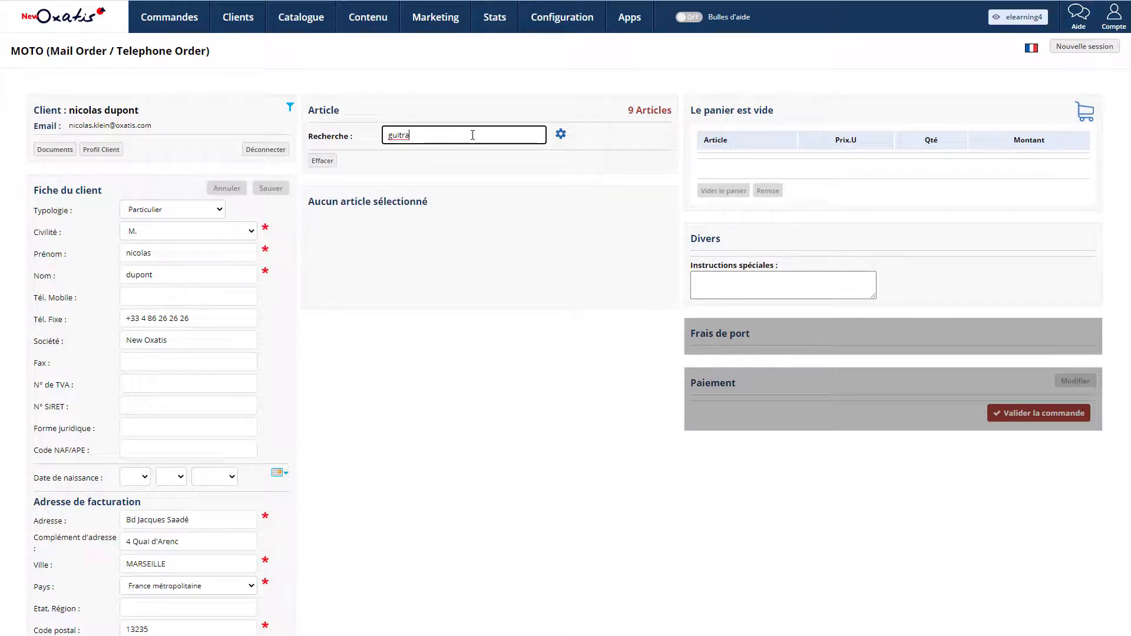
key(BackSpace)
key(BackSpace)
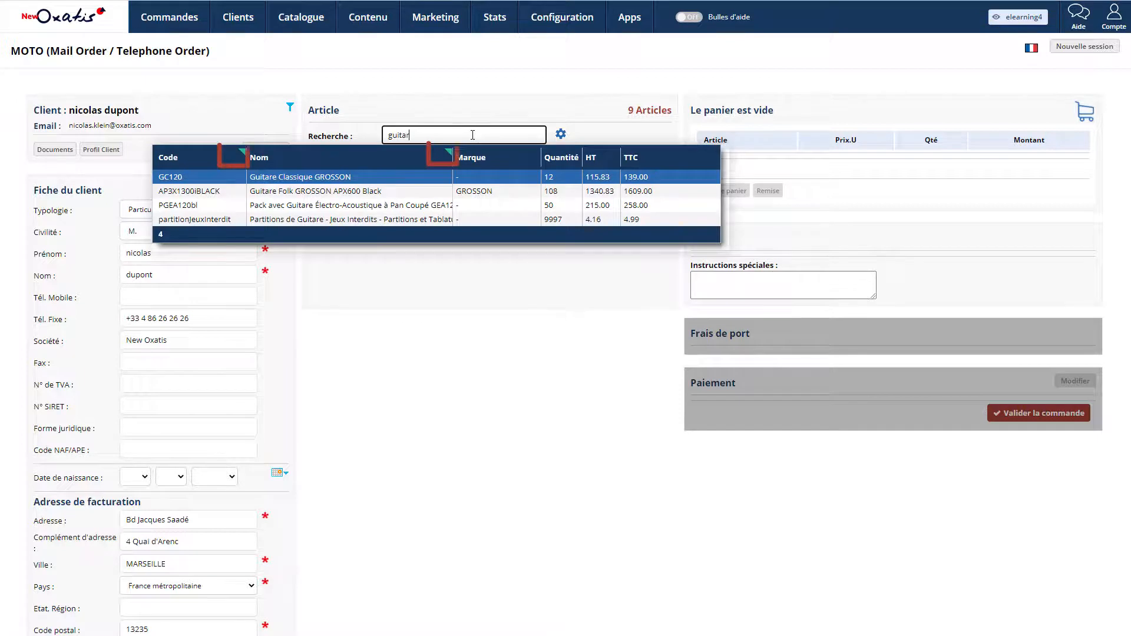
text(are)
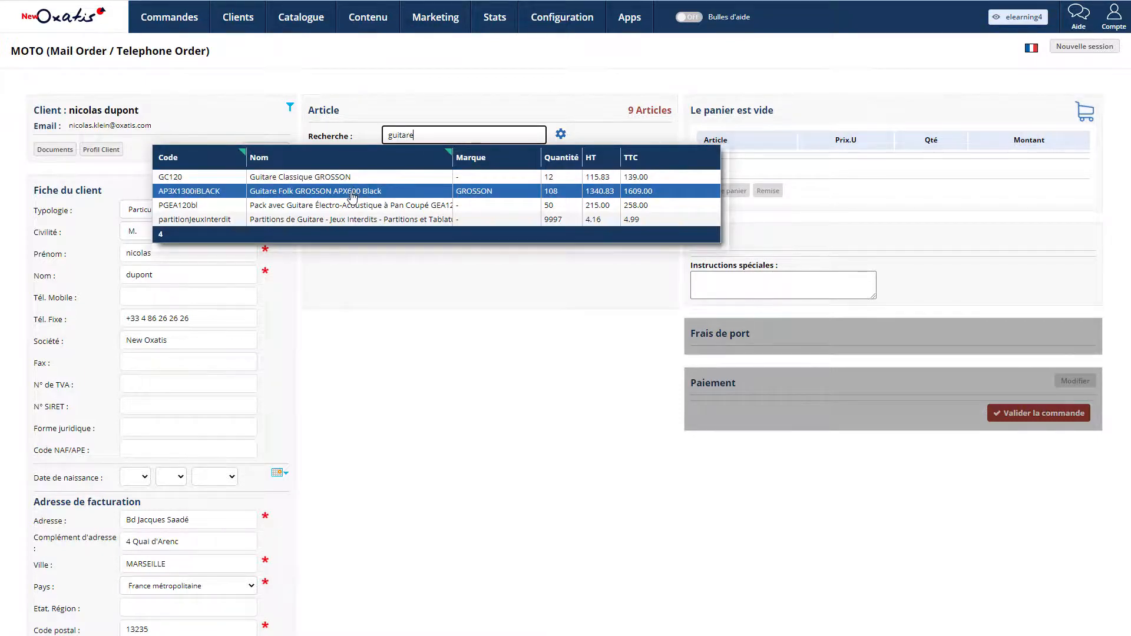
click(350, 210)
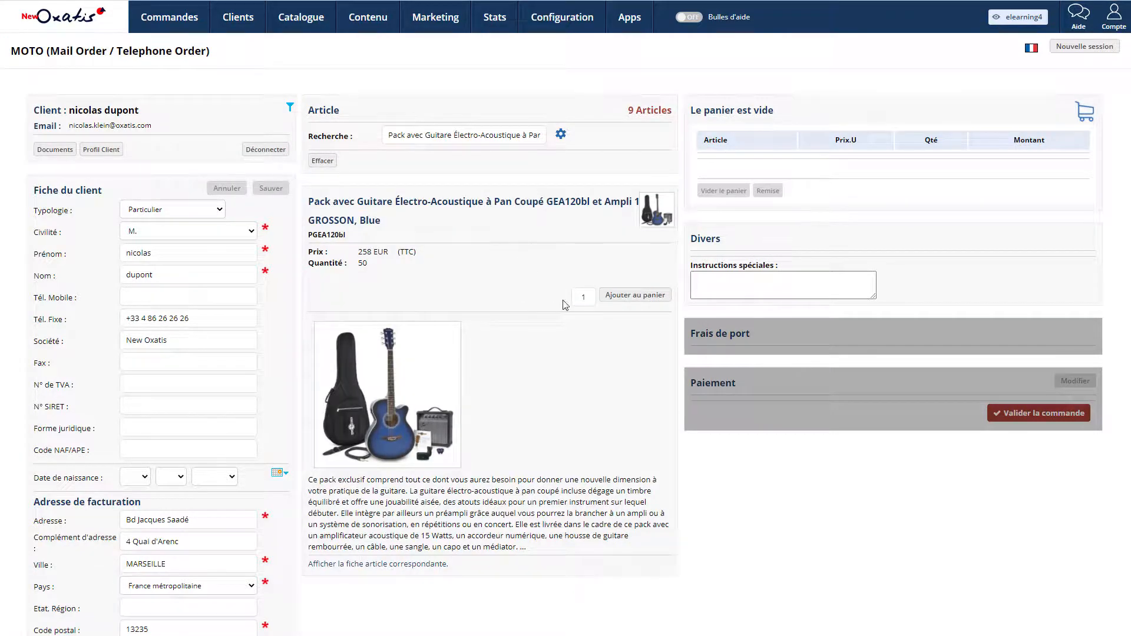
double_click(585, 296)
text(2)
click(607, 328)
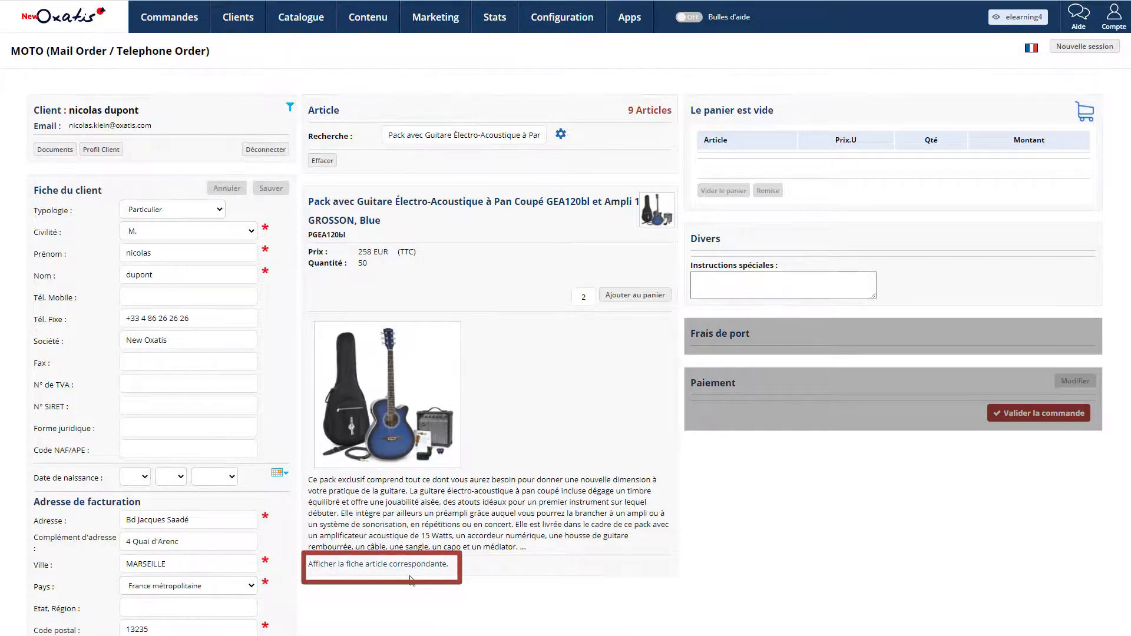
click(629, 301)
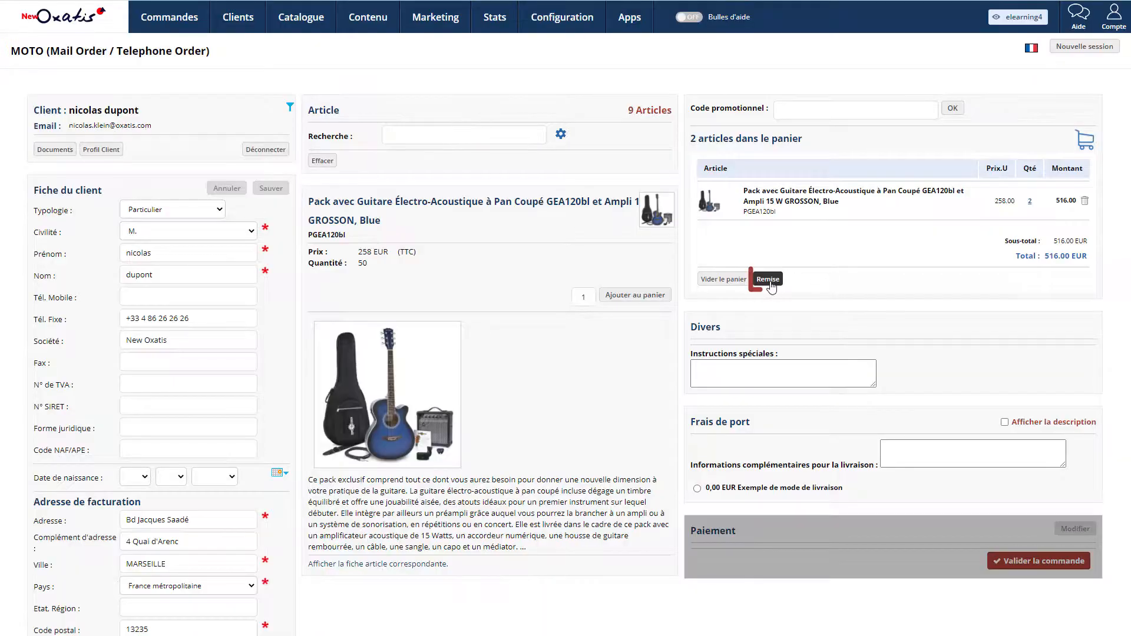
Step: Apply a 10% percentage discount to the order
click(769, 279)
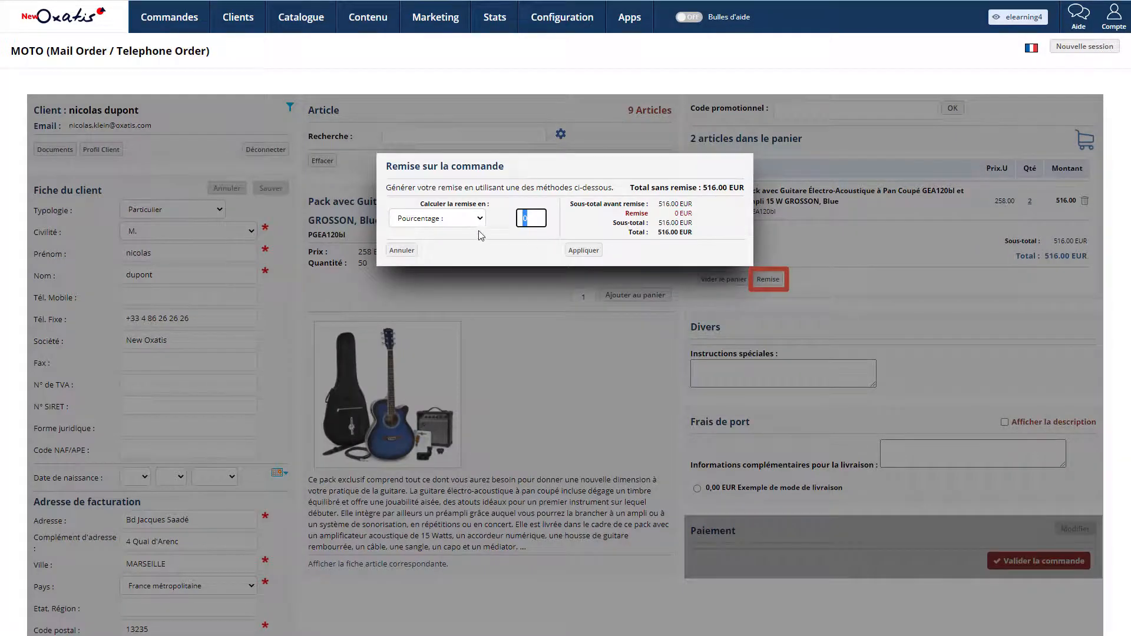
click(461, 218)
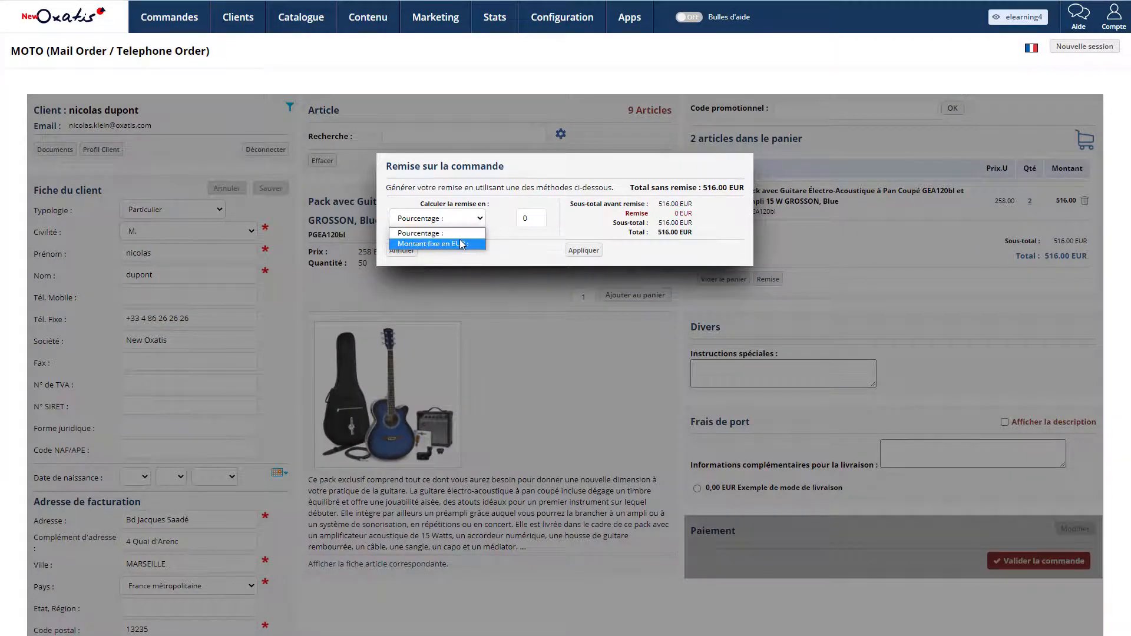
click(513, 218)
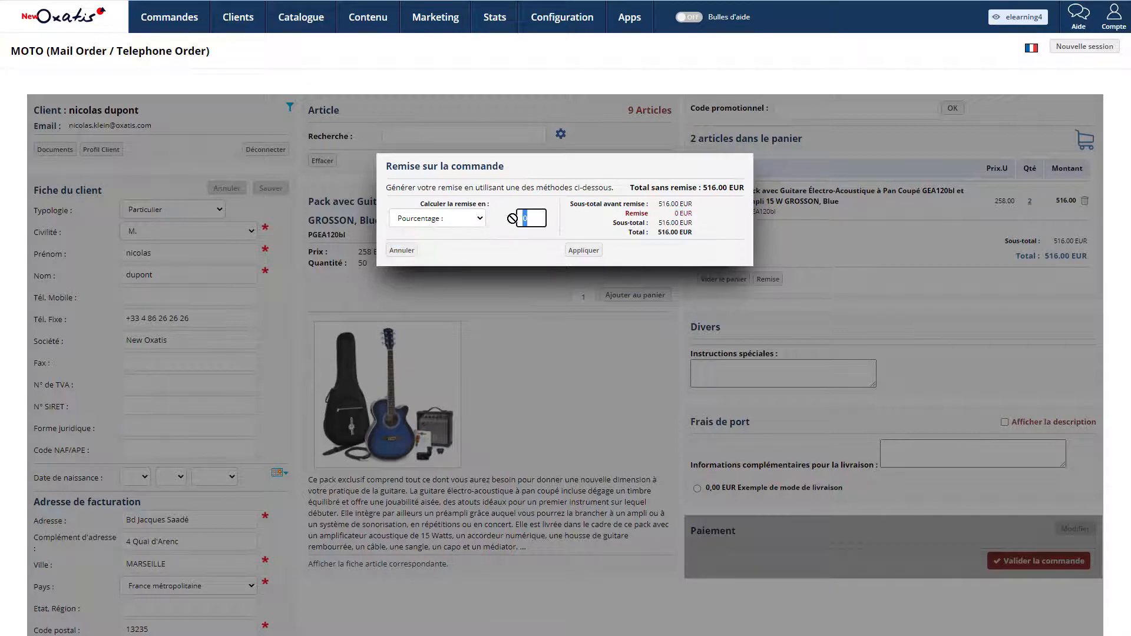
text(10)
click(590, 251)
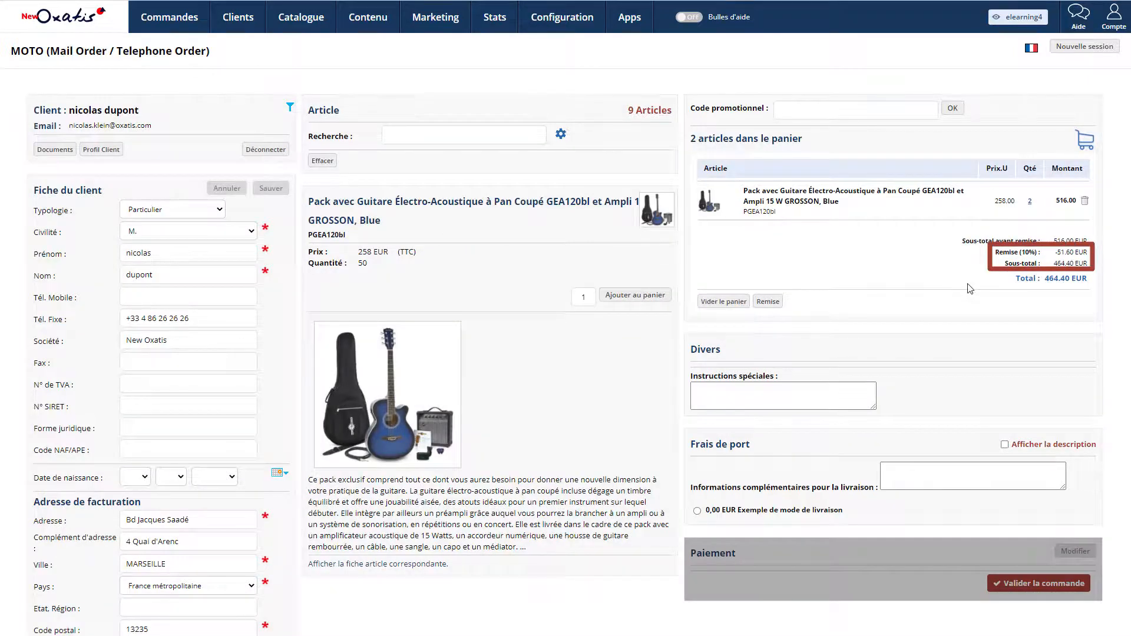
Step: Choose the example delivery mode and Paiement différé par email, then validate the order
click(768, 511)
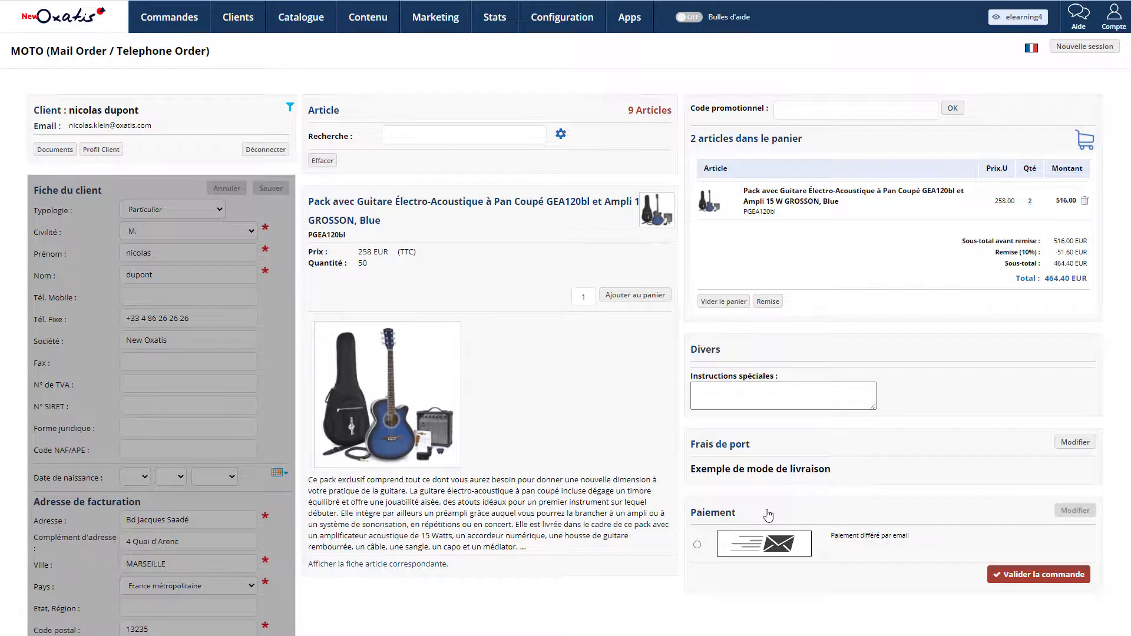
click(698, 544)
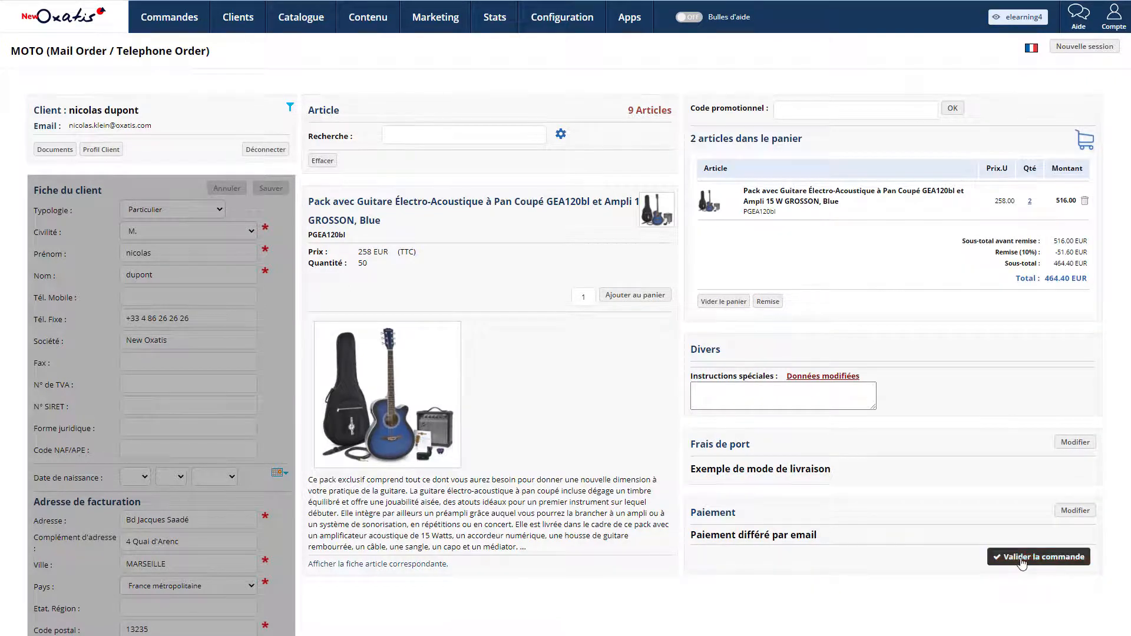
click(1002, 556)
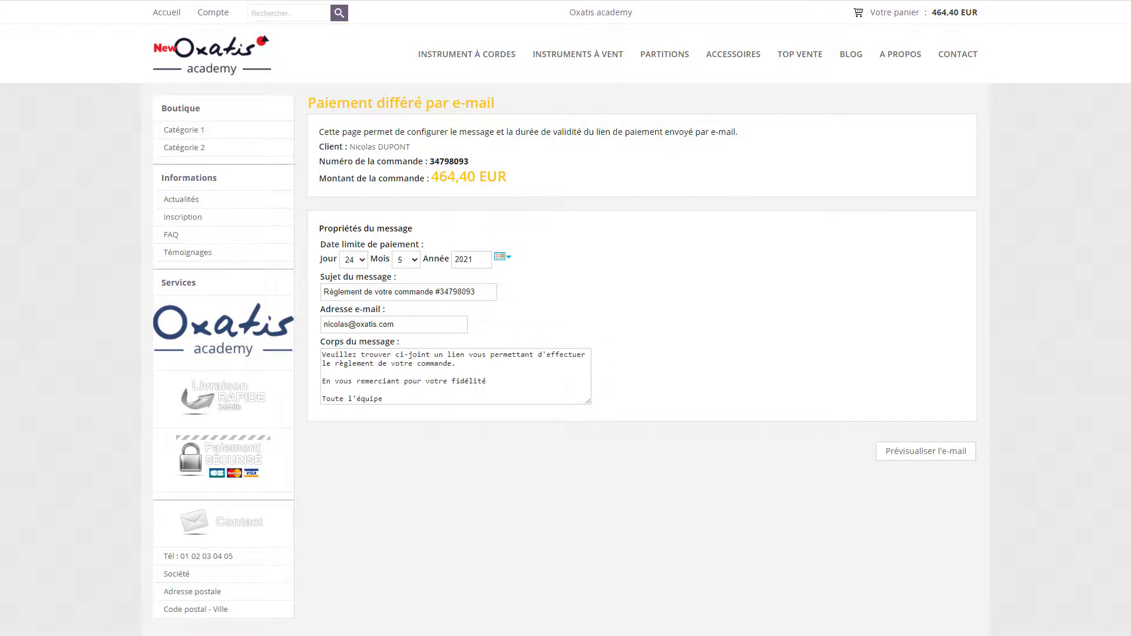
Step: Preview and send the 464.40 EUR payment request email, then open the latest telephone order in tracking
click(939, 460)
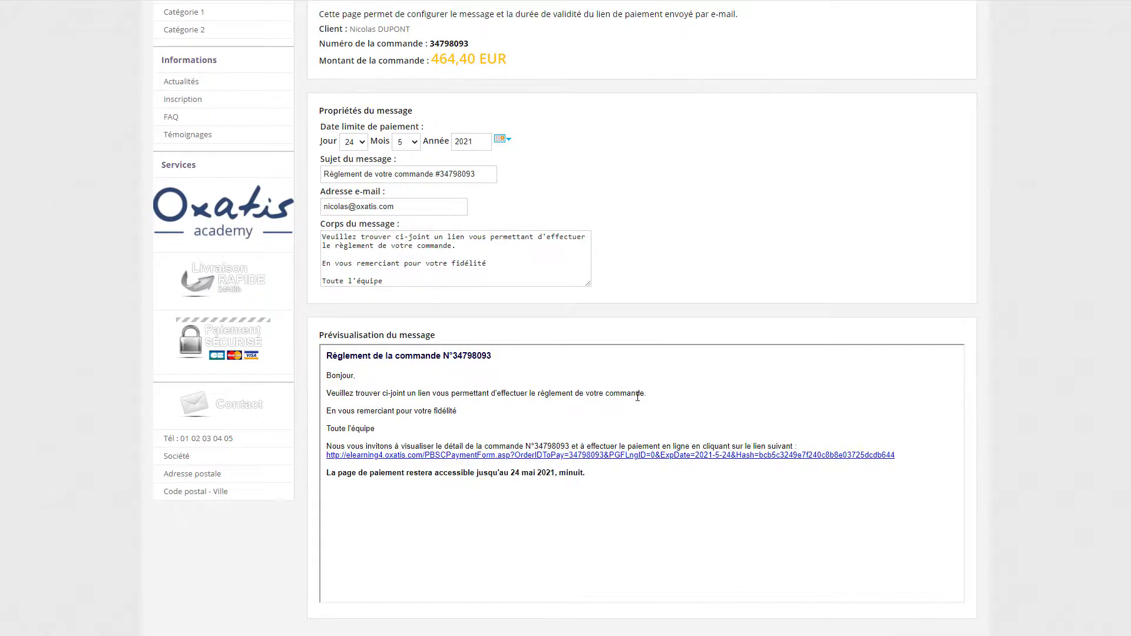
scroll(637, 397, down, 3)
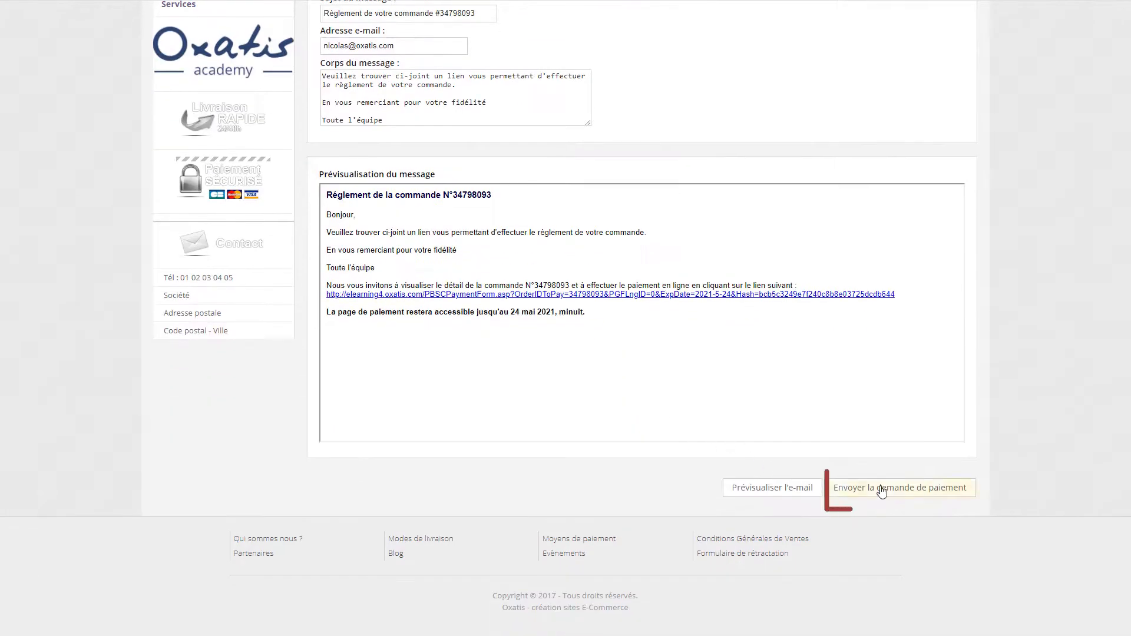
click(882, 489)
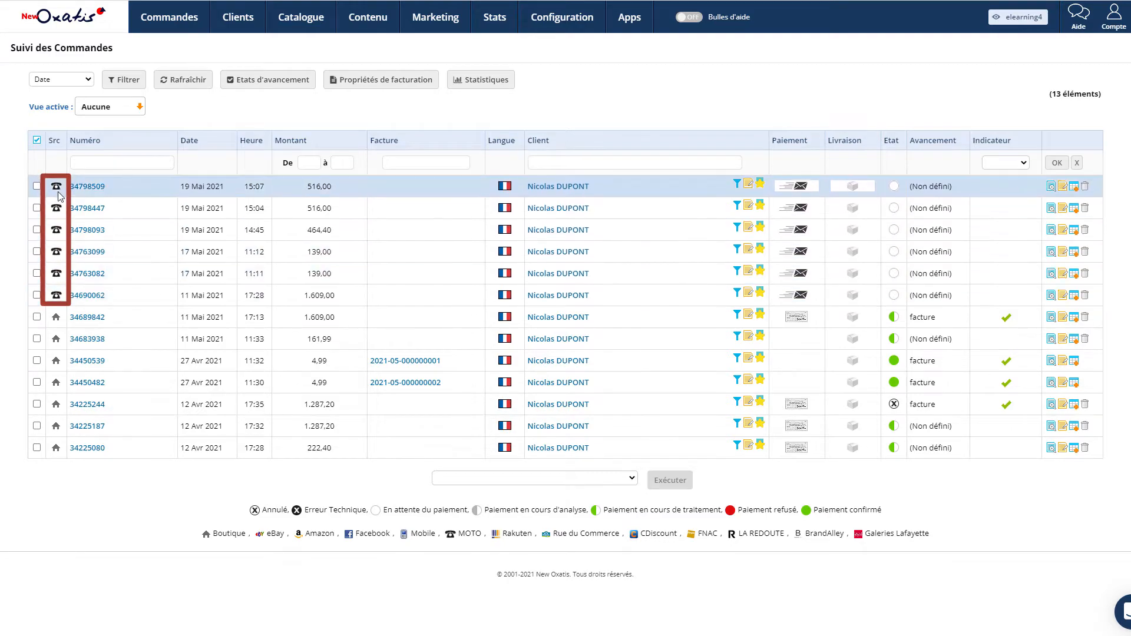
click(93, 189)
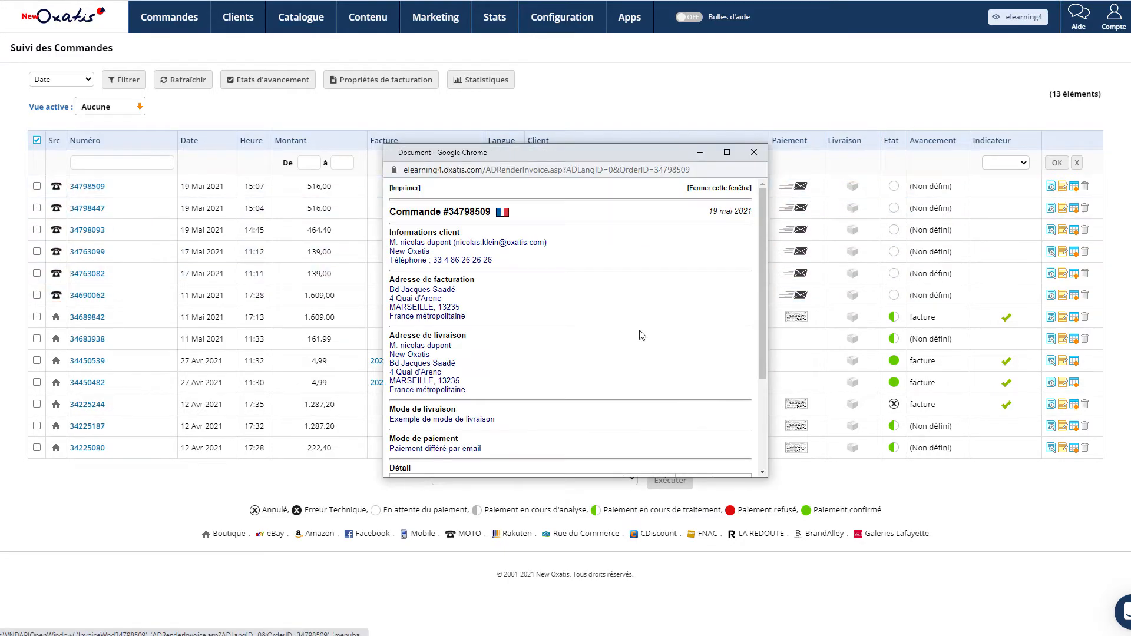
scroll(642, 336, down, 3)
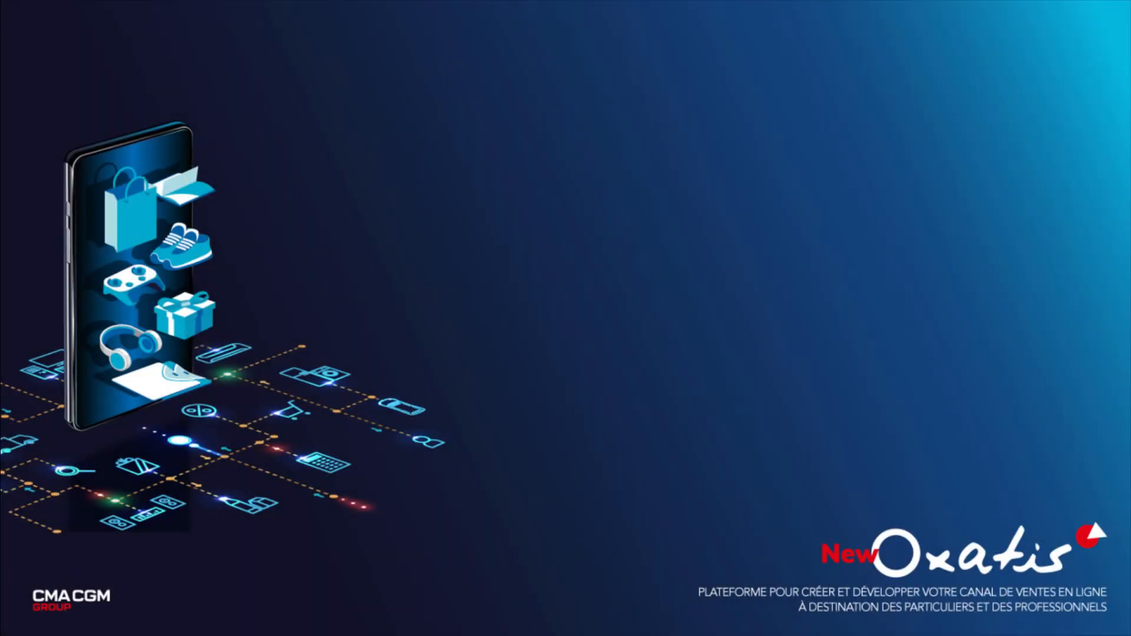